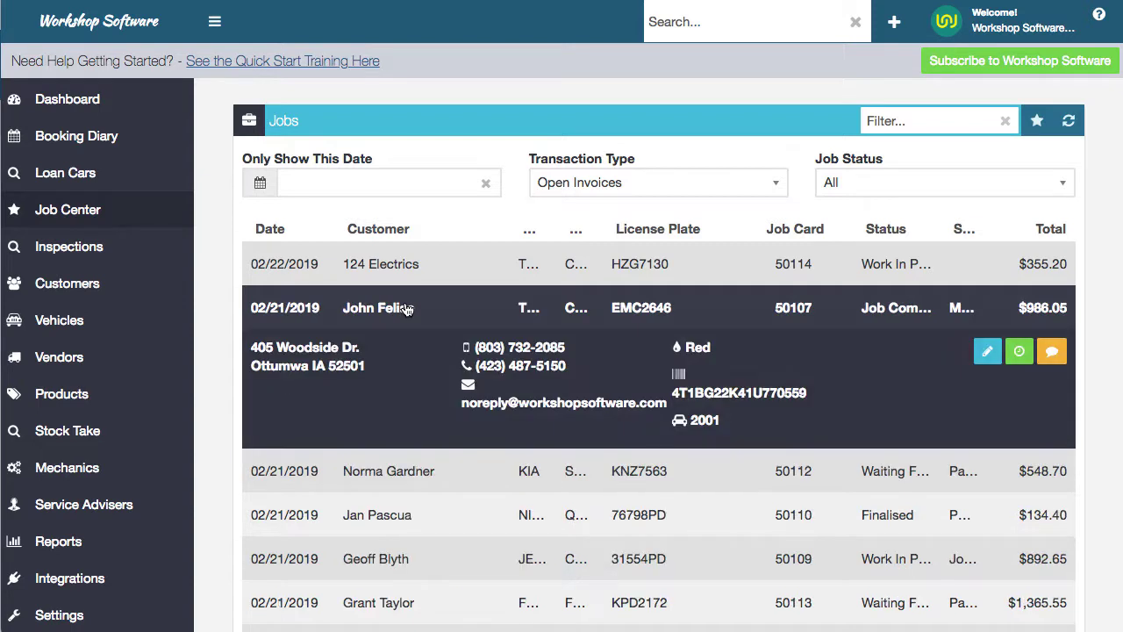
# Open the expanded 02/21/2019 job and add a DOT/TIN to its Kenda Klever H/P tire line using base TIN K3PPANA
pyautogui.click(985, 353)
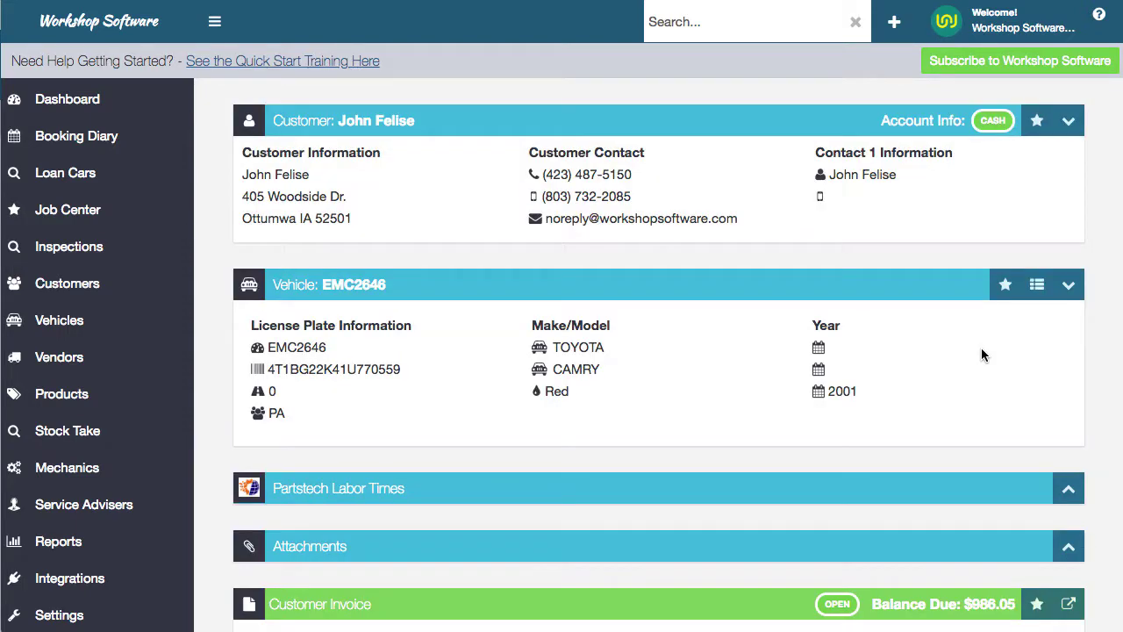
pyautogui.scroll(-10, 982, 350)
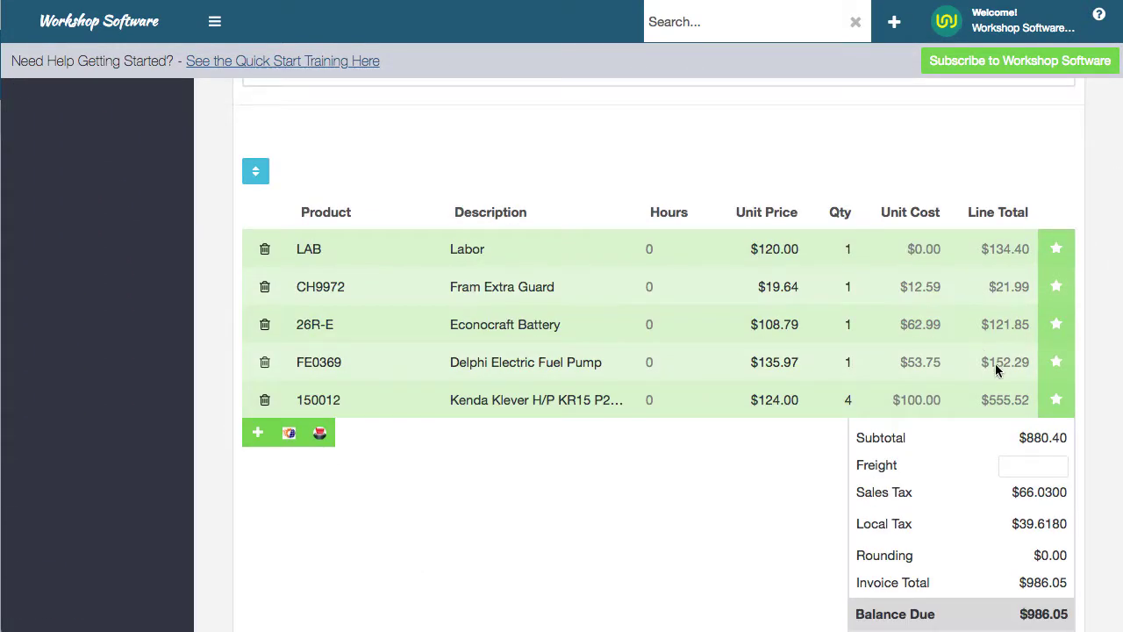
pyautogui.click(1059, 402)
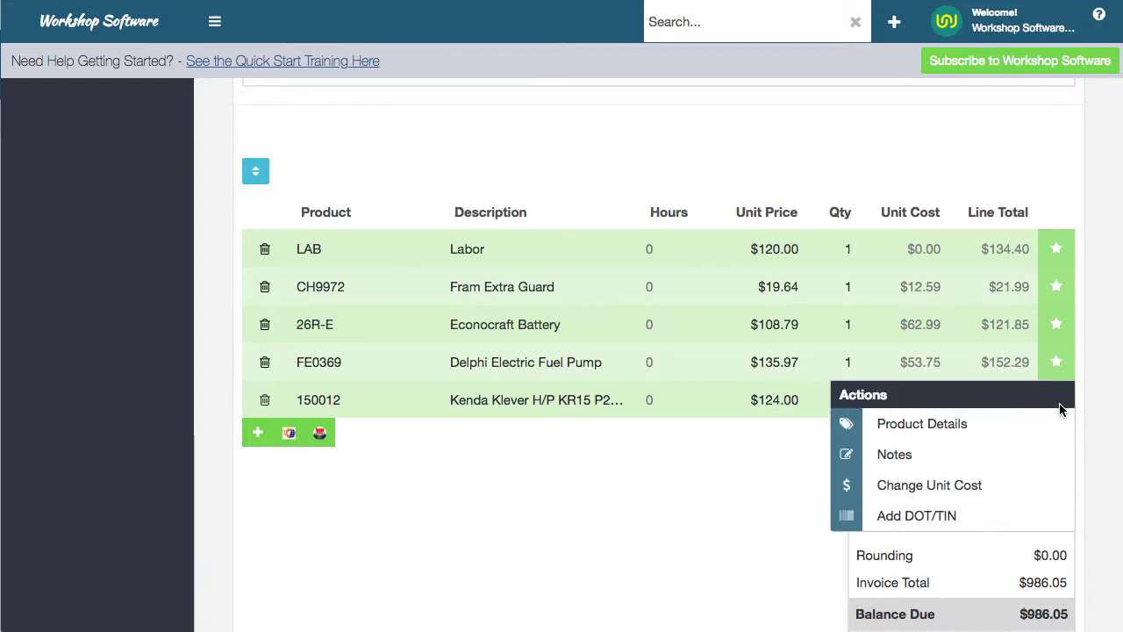
pyautogui.click(948, 516)
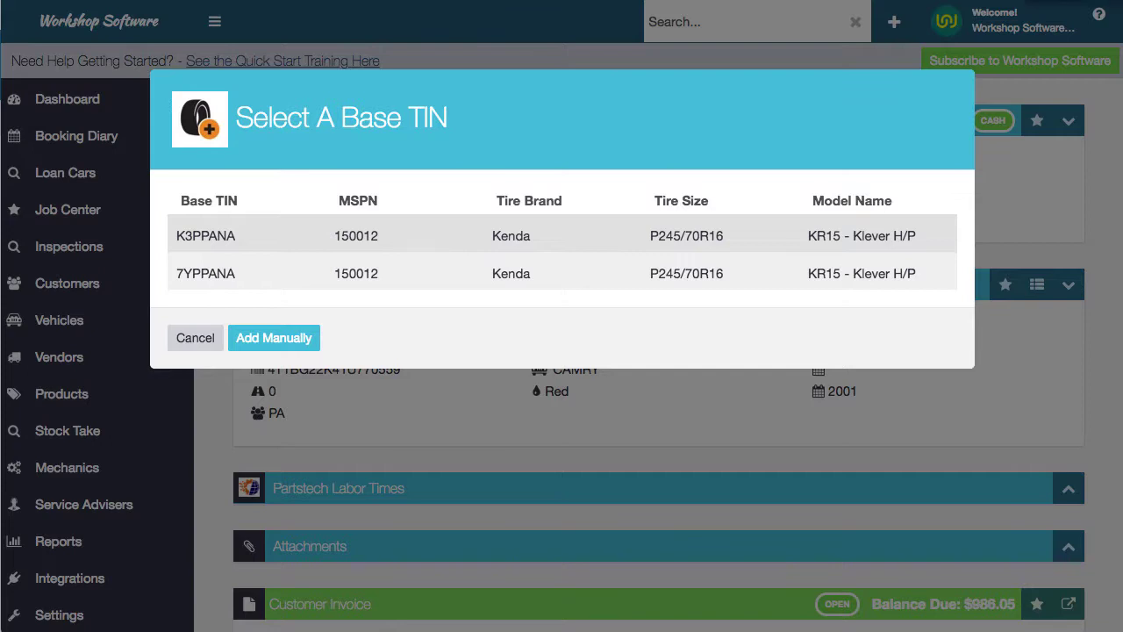
pyautogui.click(263, 236)
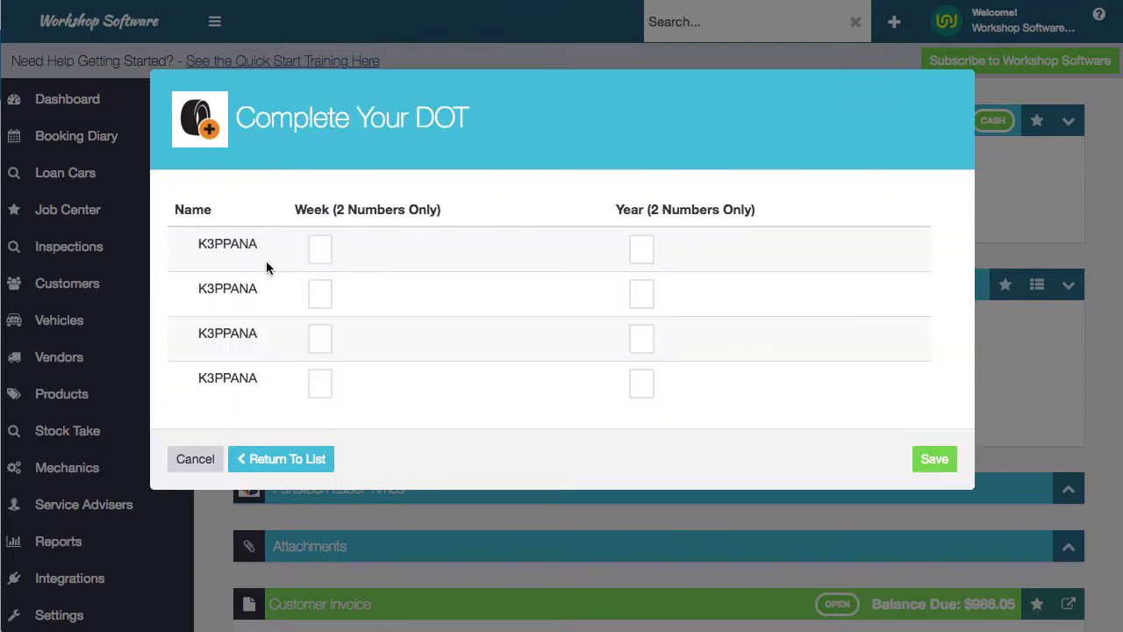
pyautogui.click(318, 250)
pyautogui.write('24')
pyautogui.press('Tab')
pyautogui.write('18')
pyautogui.press('Tab')
pyautogui.write('24')
pyautogui.press('Tab')
pyautogui.write('18')
pyautogui.press('Tab')
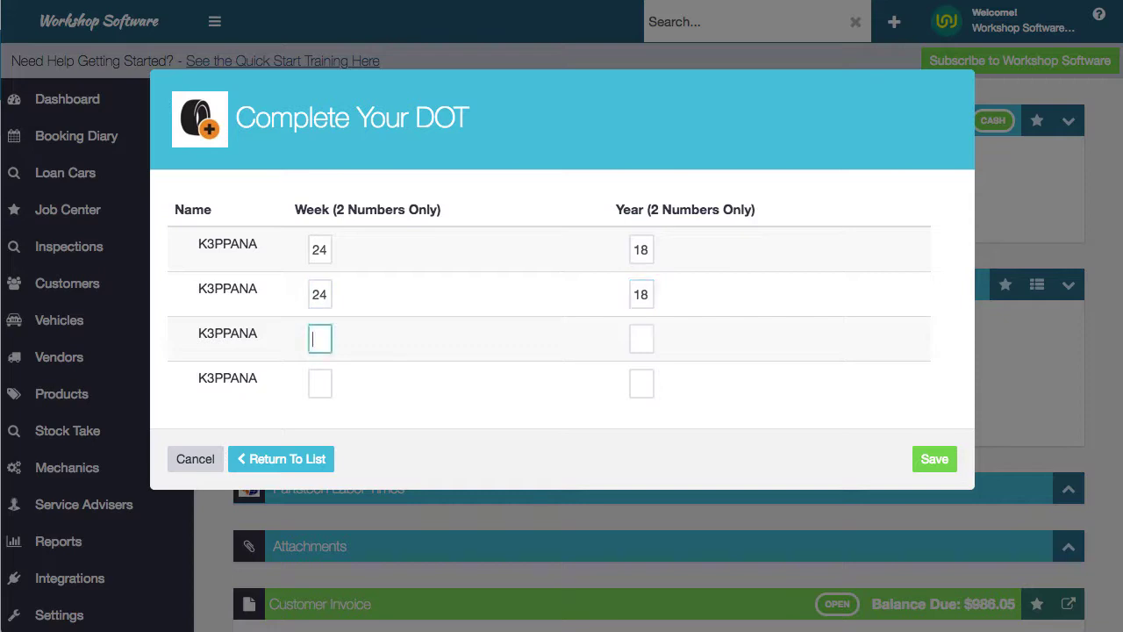
pyautogui.write('24')
pyautogui.press('Tab')
pyautogui.write('18')
pyautogui.press('Tab')
pyautogui.write('24')
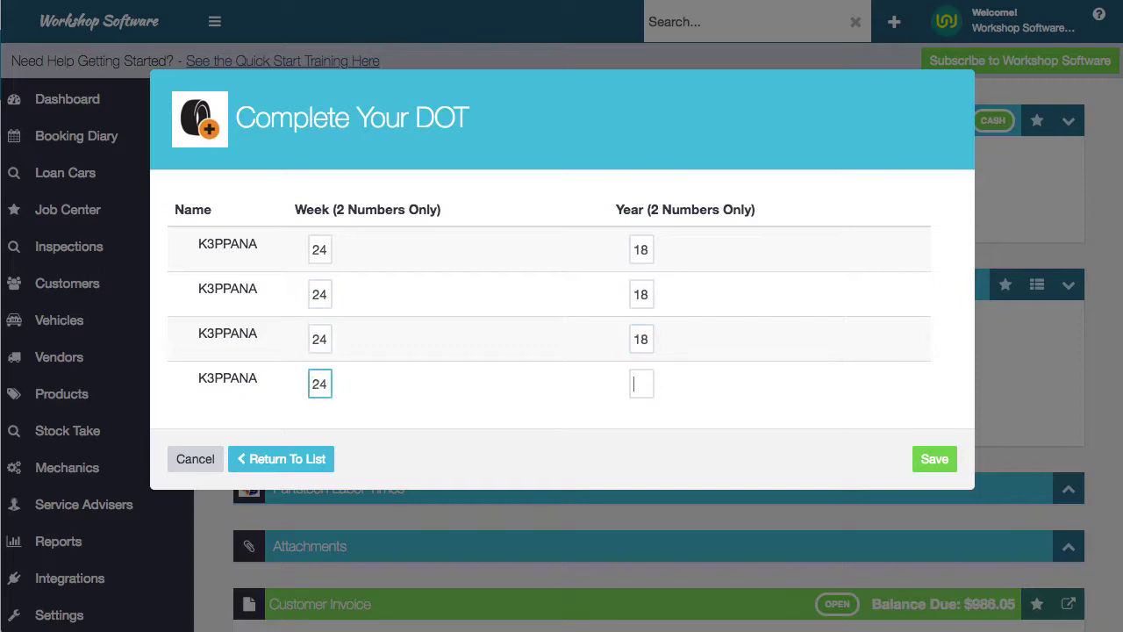
pyautogui.press('Tab')
pyautogui.write('18')
pyautogui.scroll(-1, 615, 387)
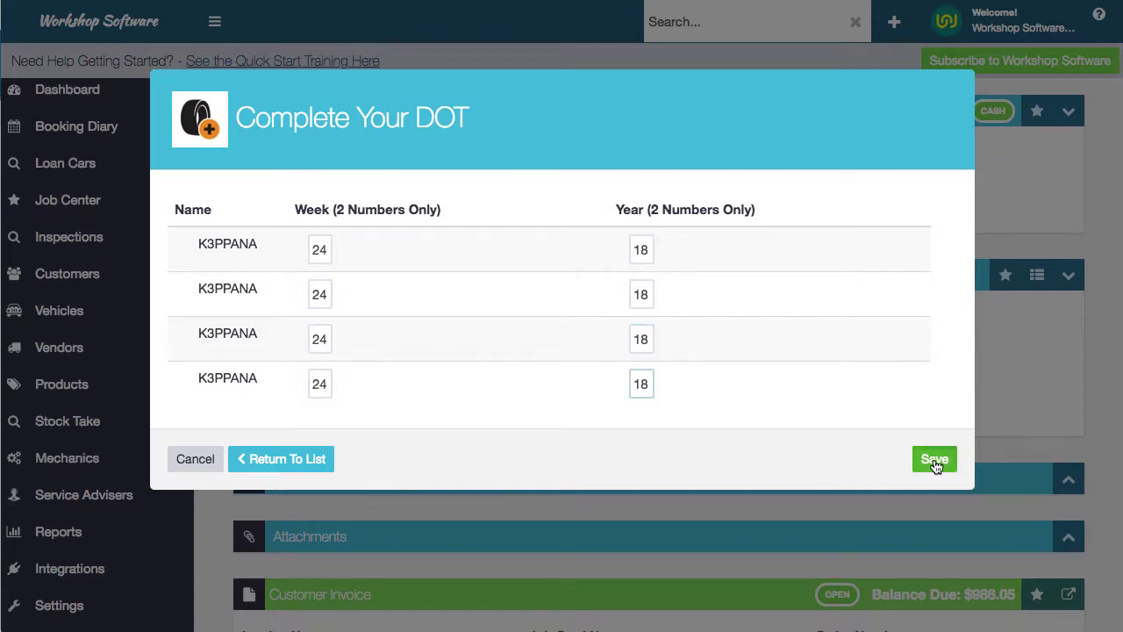
pyautogui.click(934, 460)
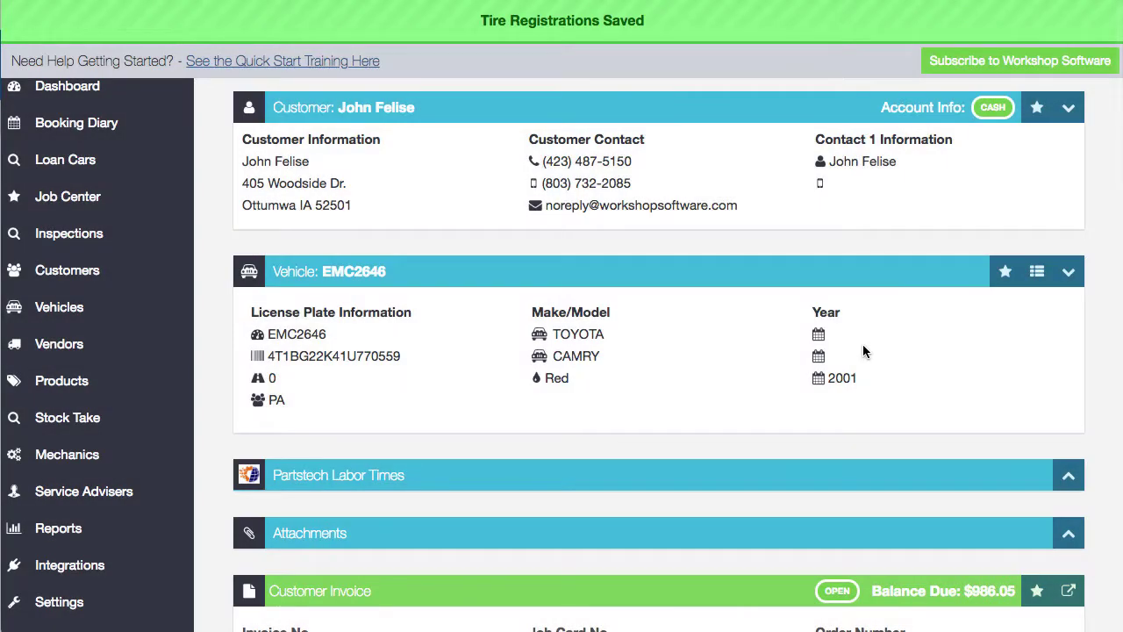
# Process the customer invoice with the post date updated to today and the full balance of $986.05 paid in cash
pyautogui.scroll(-5, 858, 352)
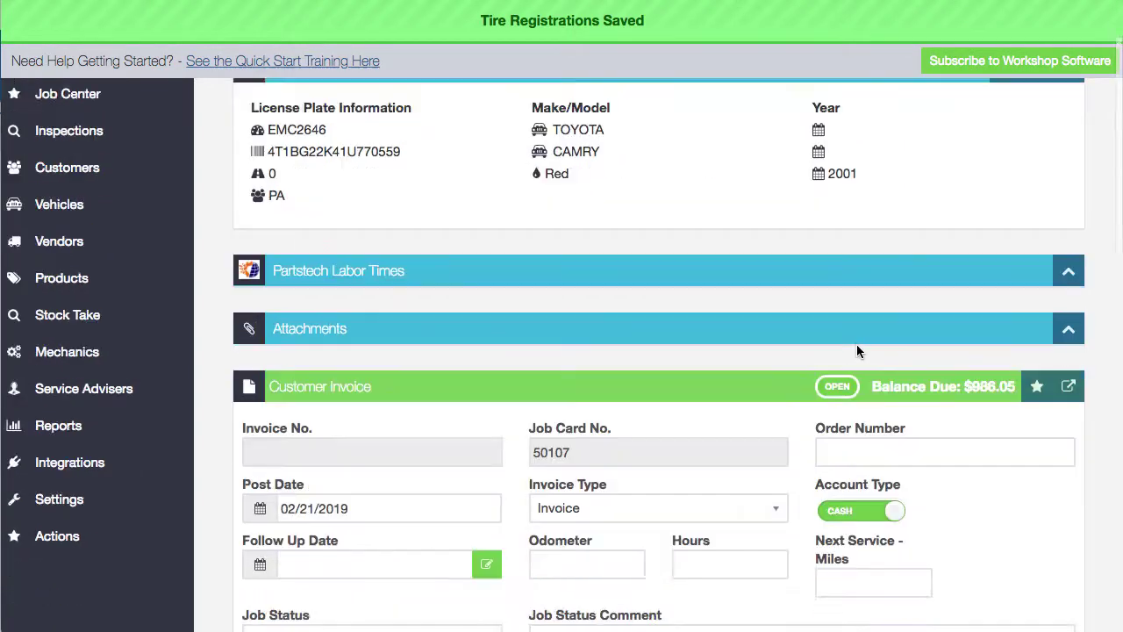
pyautogui.scroll(6, 857, 346)
pyautogui.scroll(-5, 858, 346)
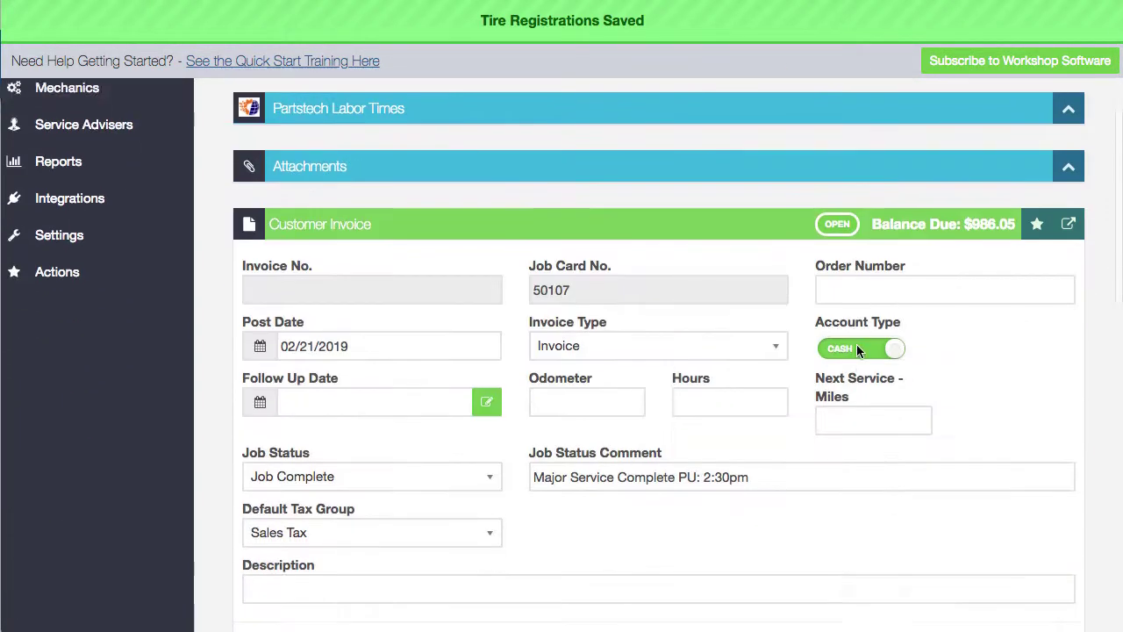
pyautogui.scroll(-5, 858, 351)
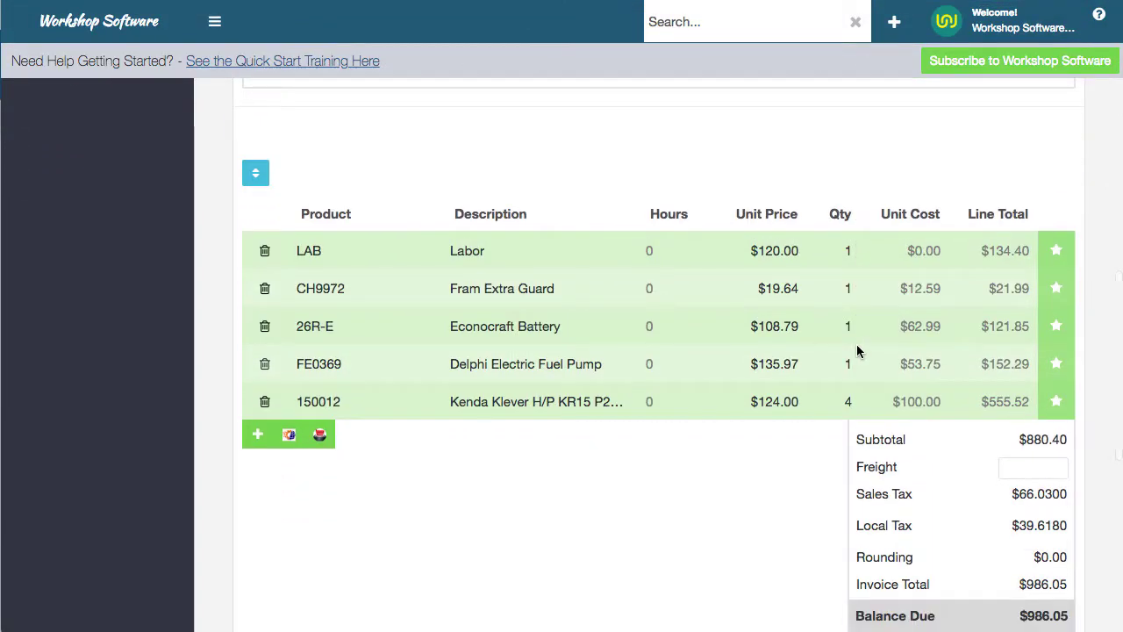
pyautogui.scroll(-3, 857, 351)
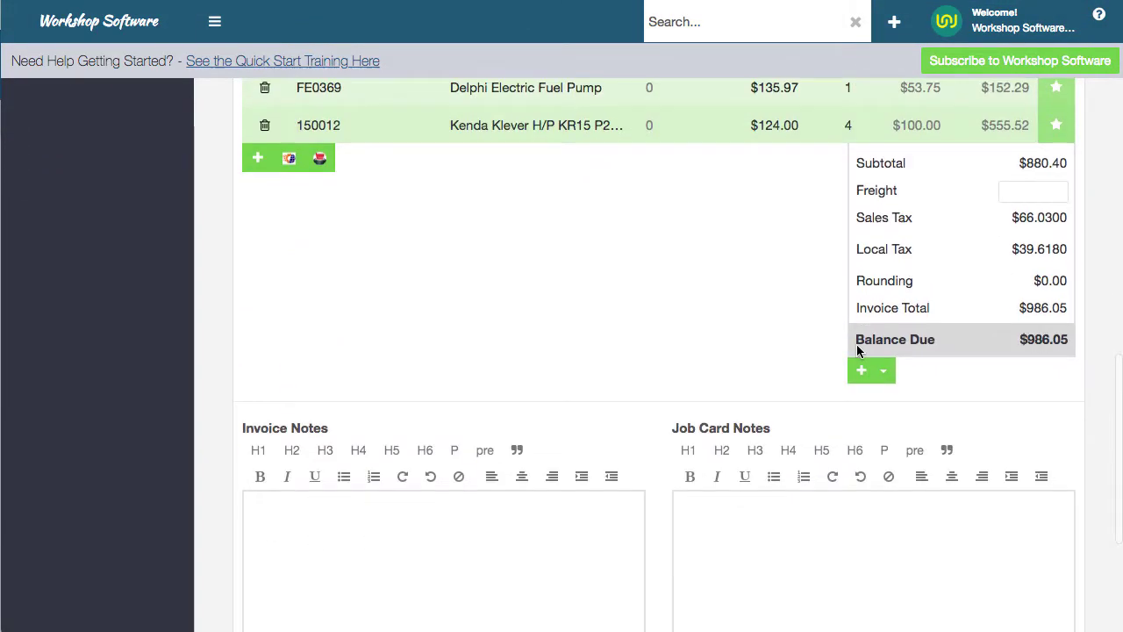
pyautogui.scroll(8, 858, 351)
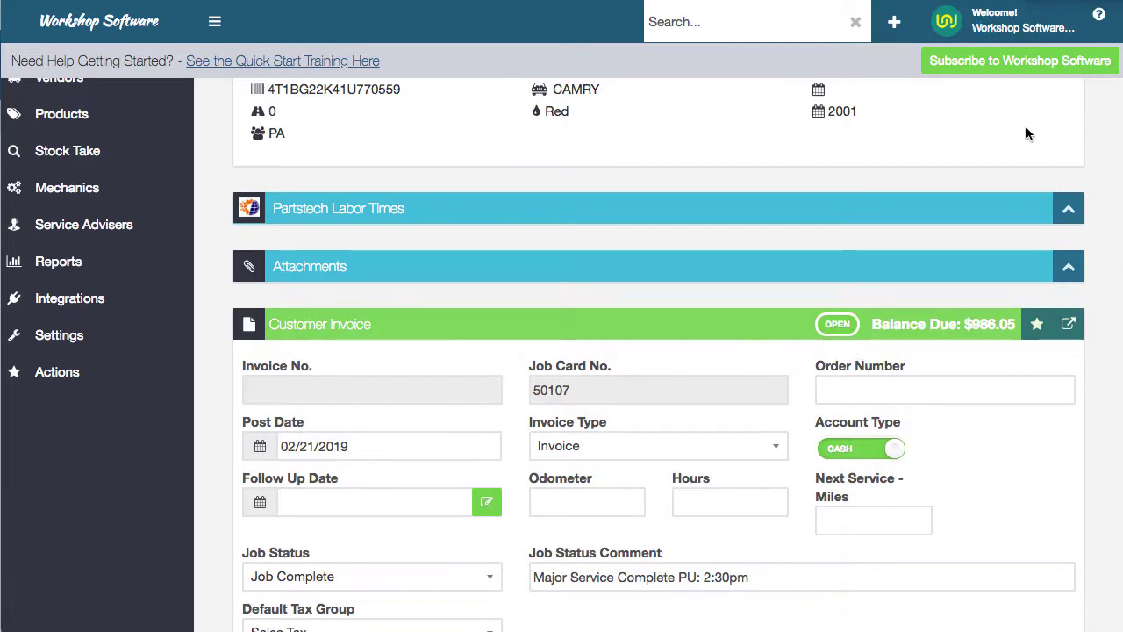
pyautogui.scroll(-8, 1027, 131)
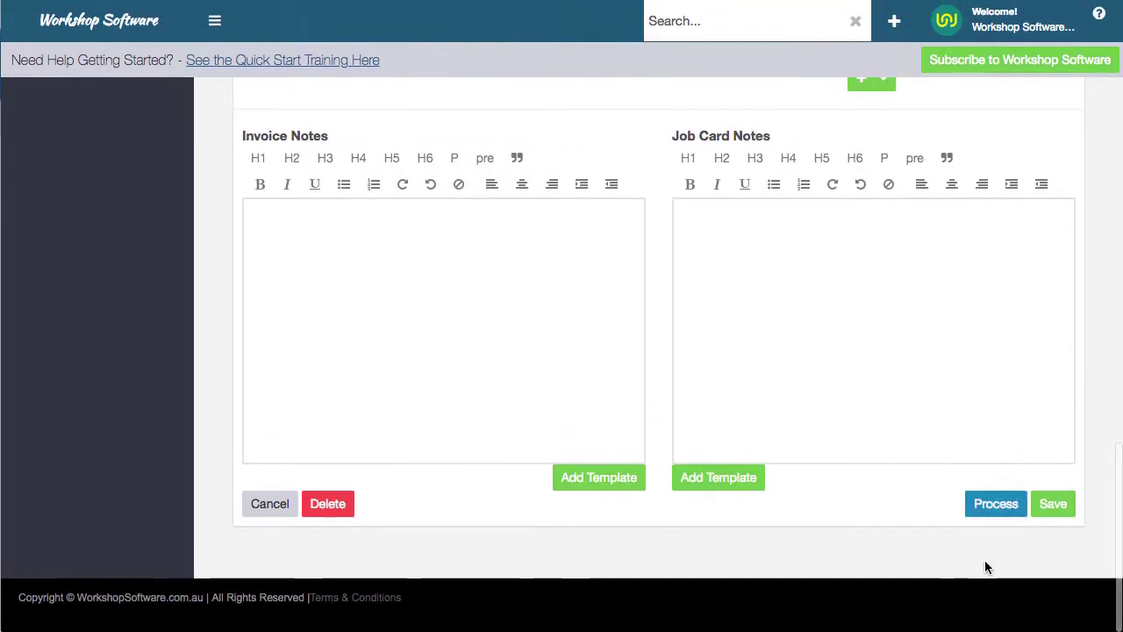
pyautogui.click(998, 509)
pyautogui.click(722, 263)
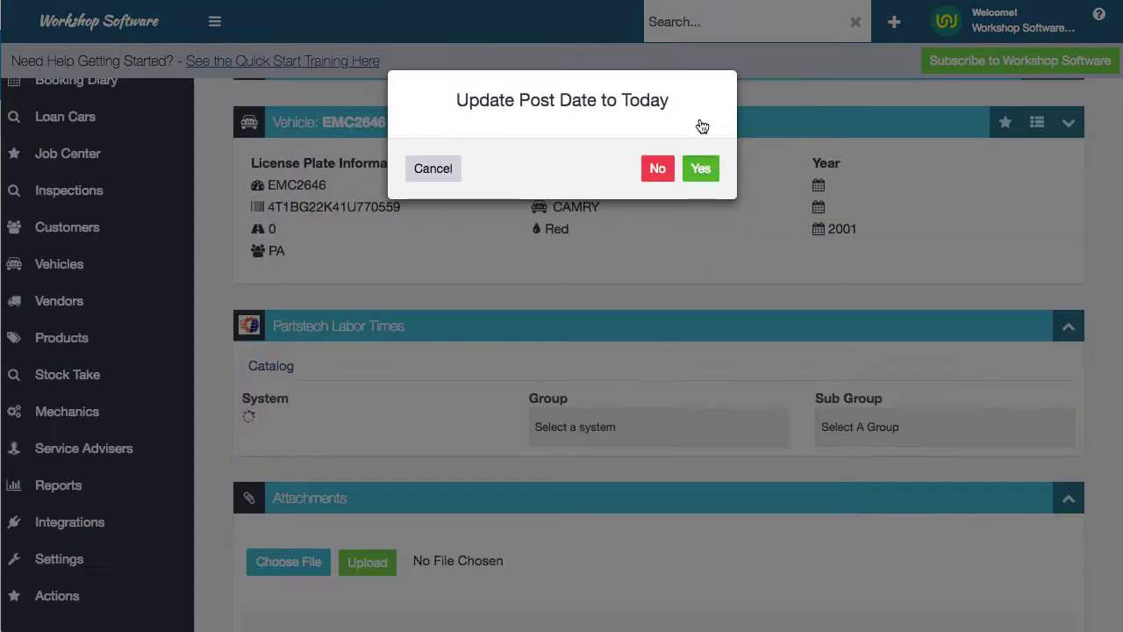
pyautogui.click(701, 168)
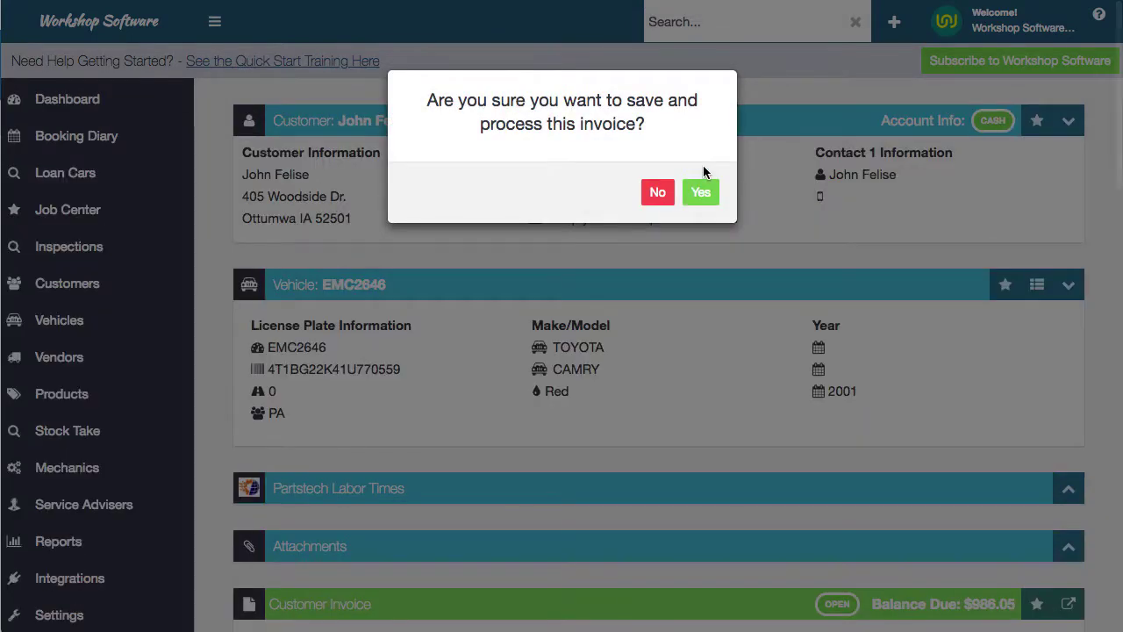
pyautogui.click(701, 192)
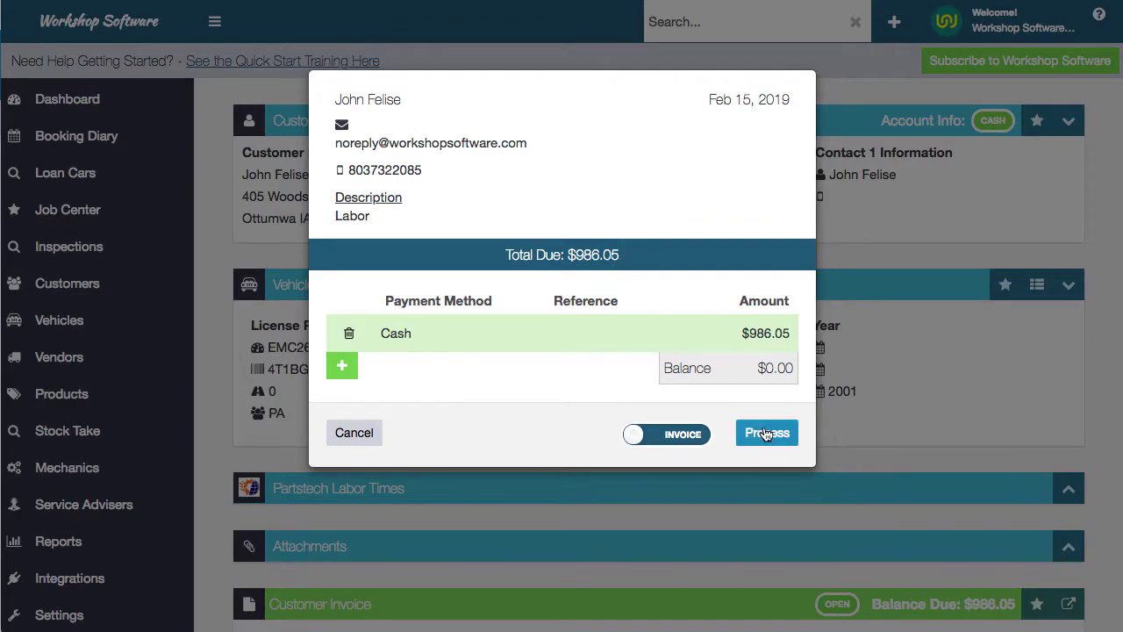
pyautogui.click(766, 434)
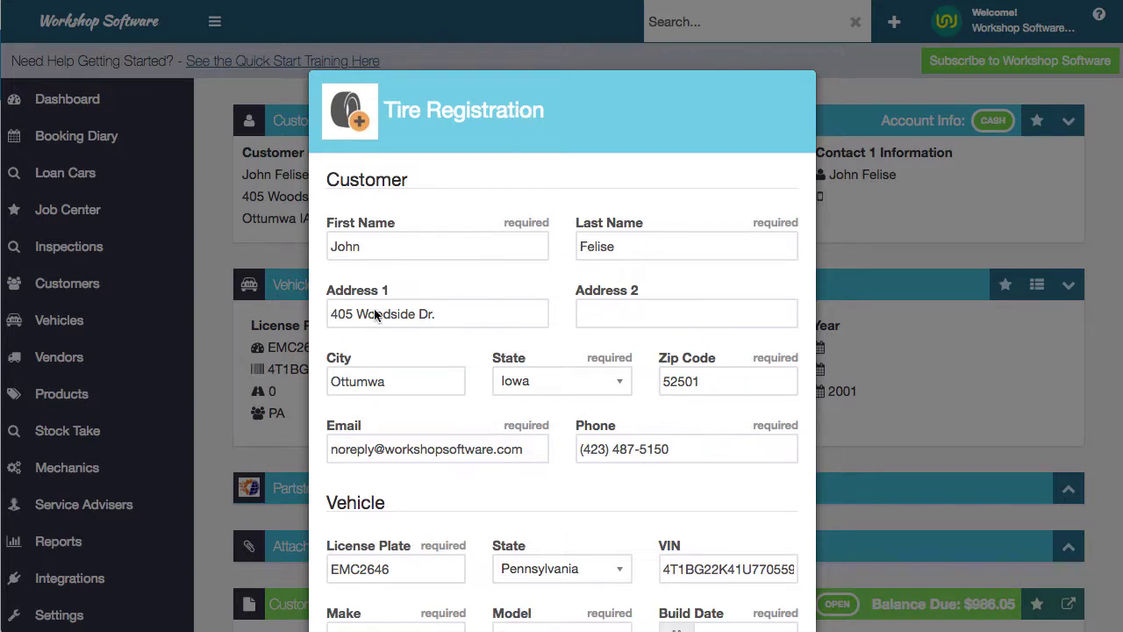
# Register the tires with the prefilled customer, vehicle and invoice details, and review the processed invoice
pyautogui.scroll(-5, 462, 475)
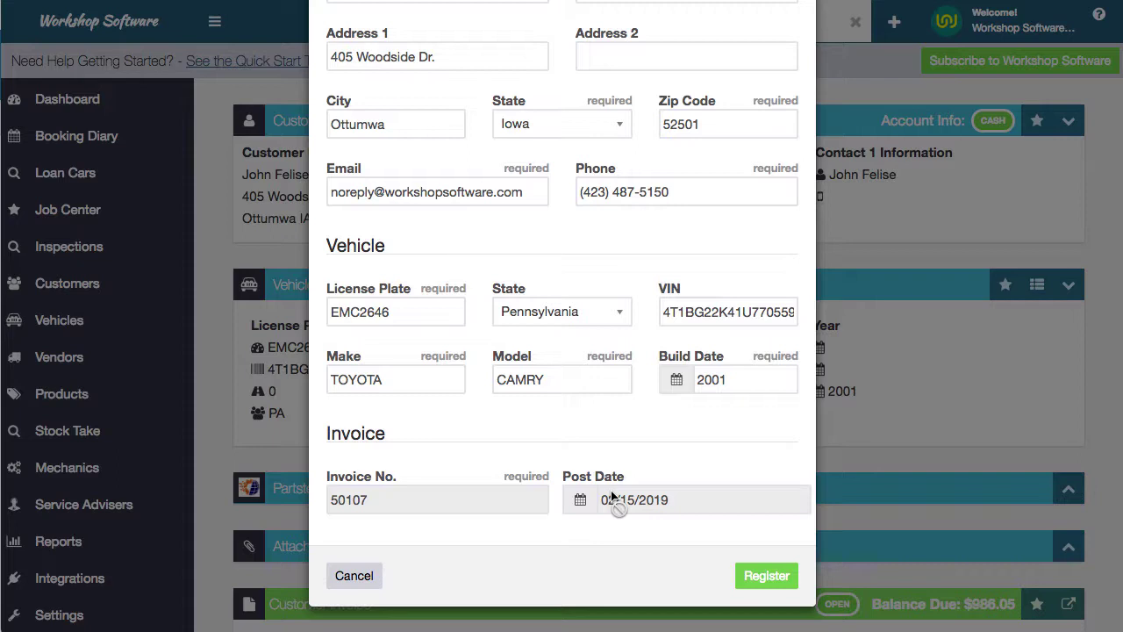
pyautogui.click(779, 582)
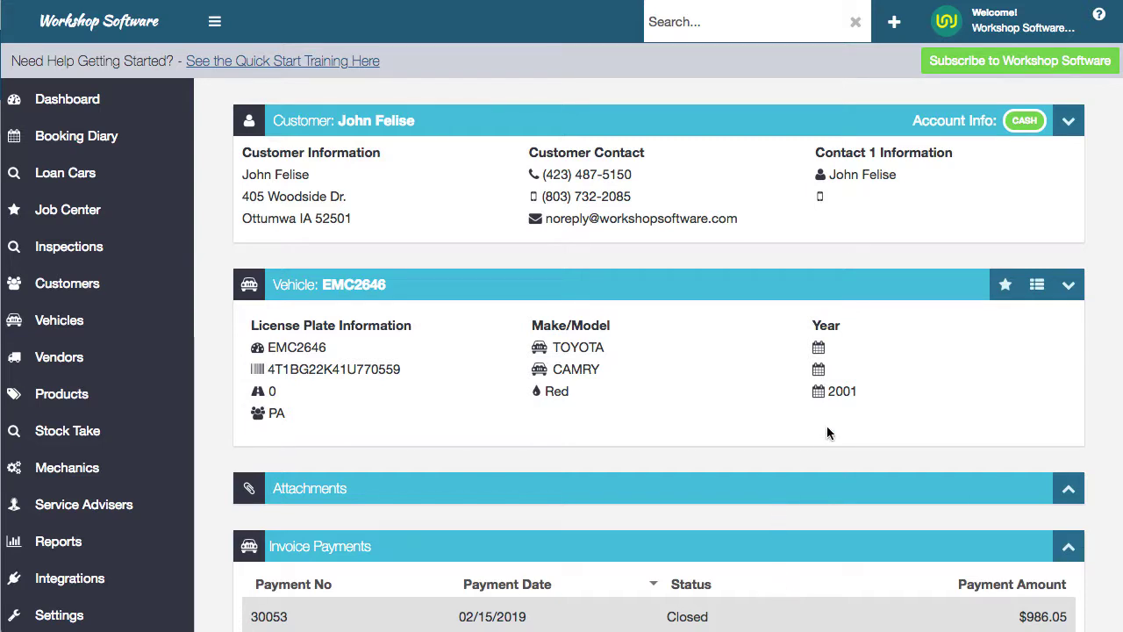
pyautogui.scroll(-7, 827, 426)
pyautogui.scroll(-4, 827, 426)
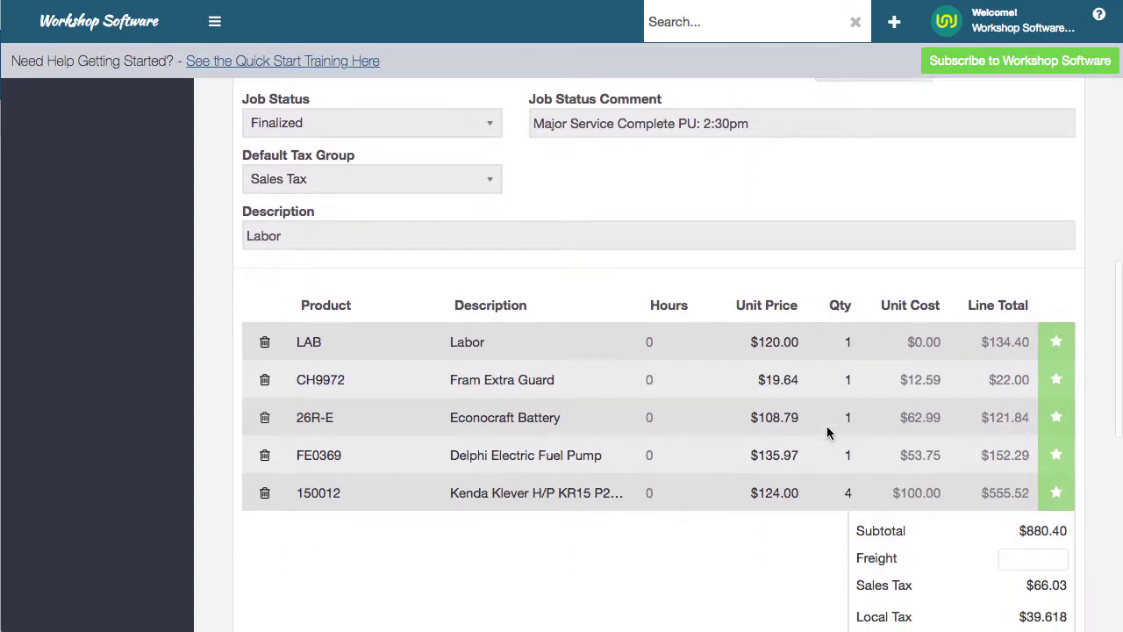
pyautogui.scroll(4, 827, 432)
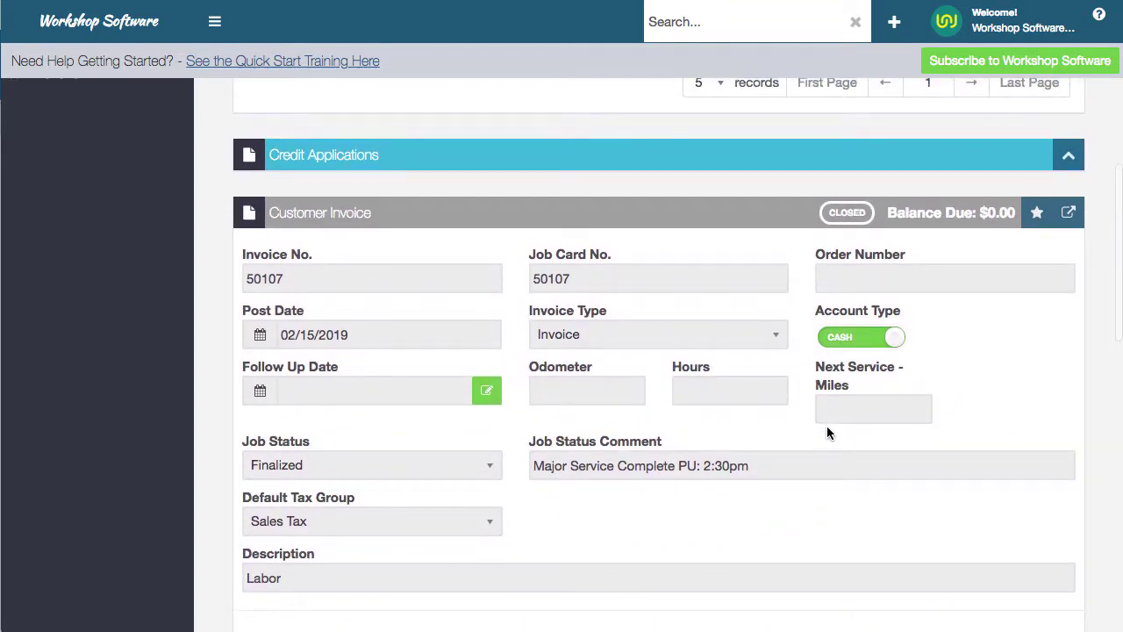
pyautogui.scroll(1, 827, 426)
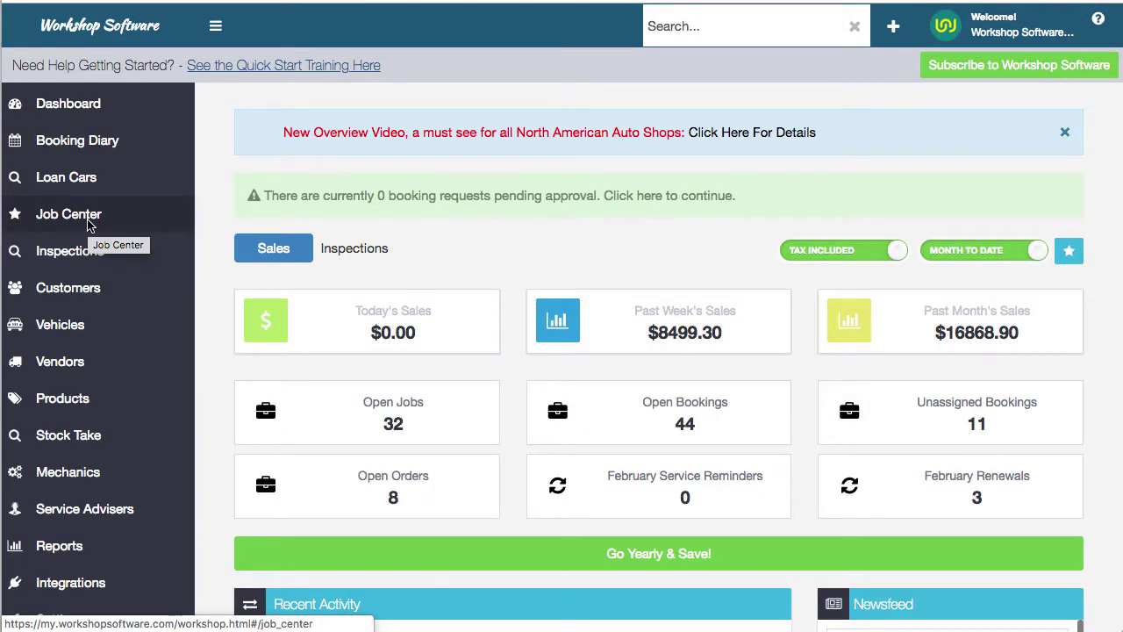
# Open the booked-in Honda Civic job dated 02/18/2019 from the Job Center and bring up its vehicle's TPMS record
pyautogui.click(88, 225)
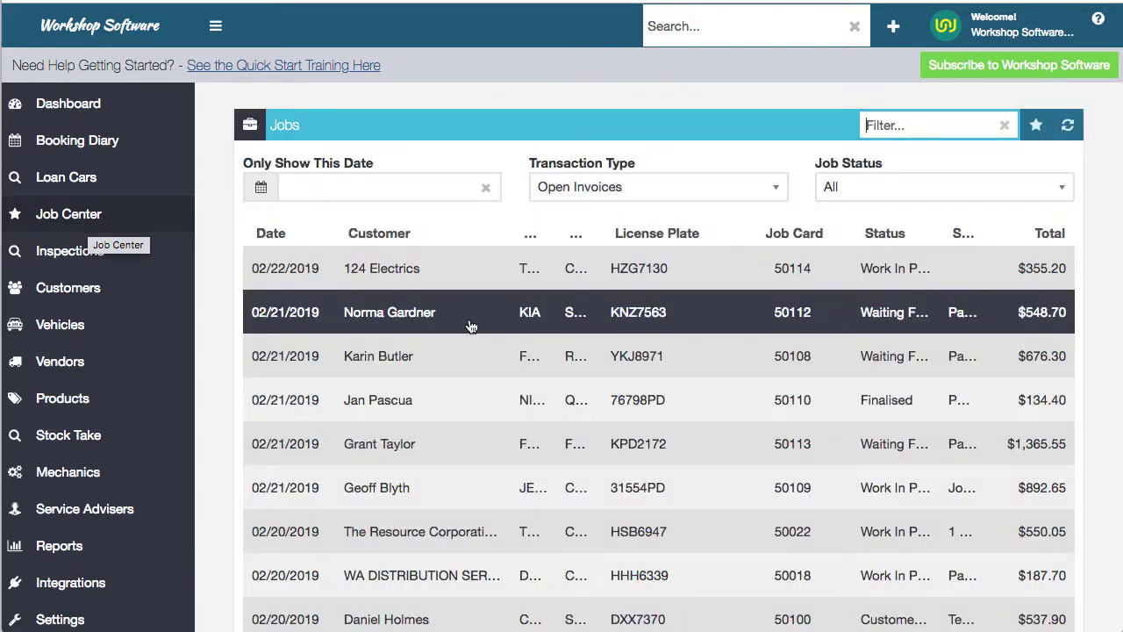
pyautogui.scroll(-6, 471, 326)
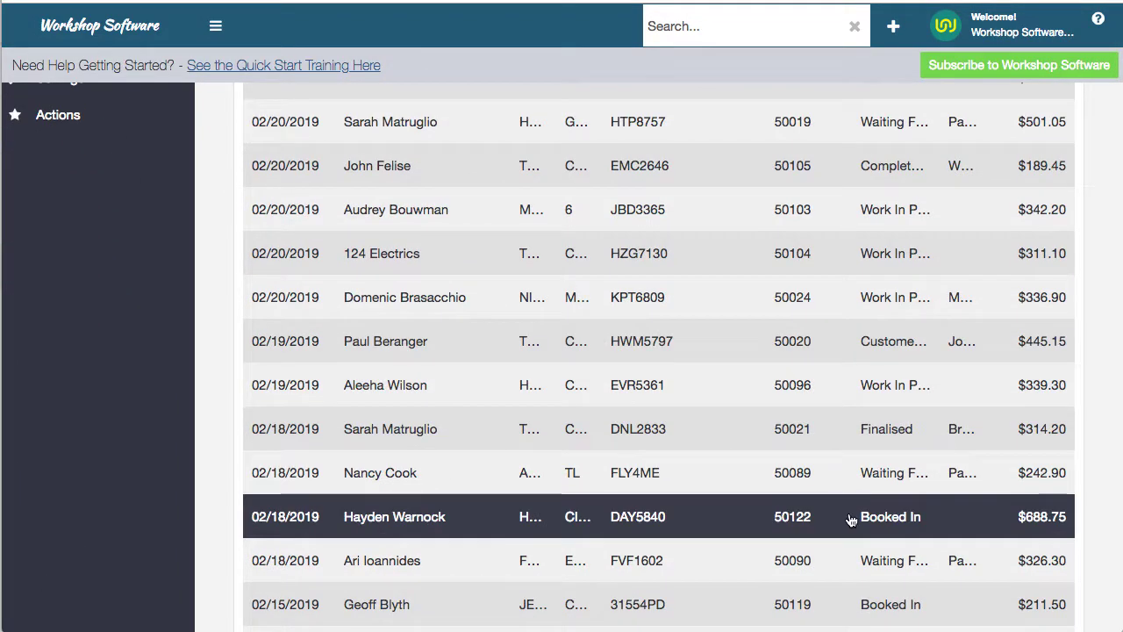
pyautogui.click(851, 520)
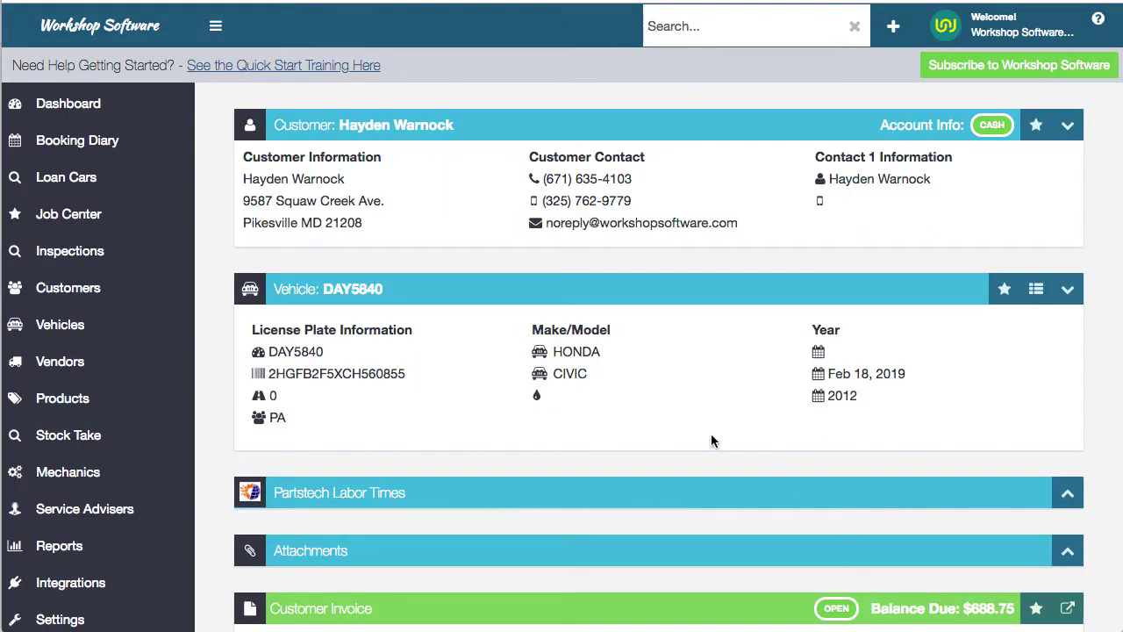
pyautogui.click(1005, 289)
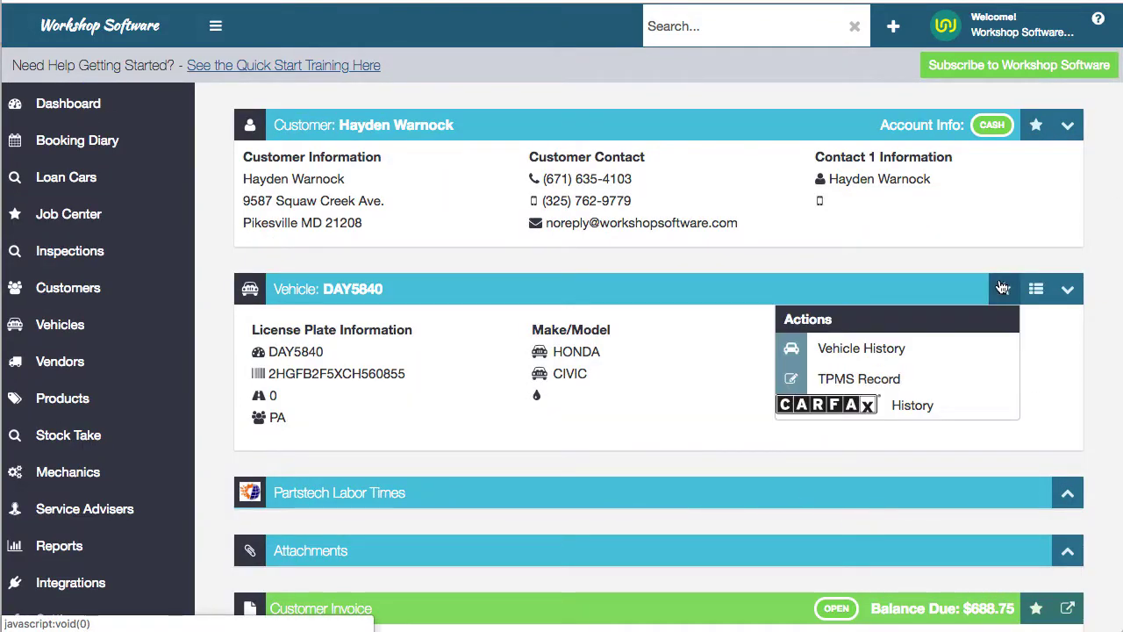
pyautogui.click(874, 383)
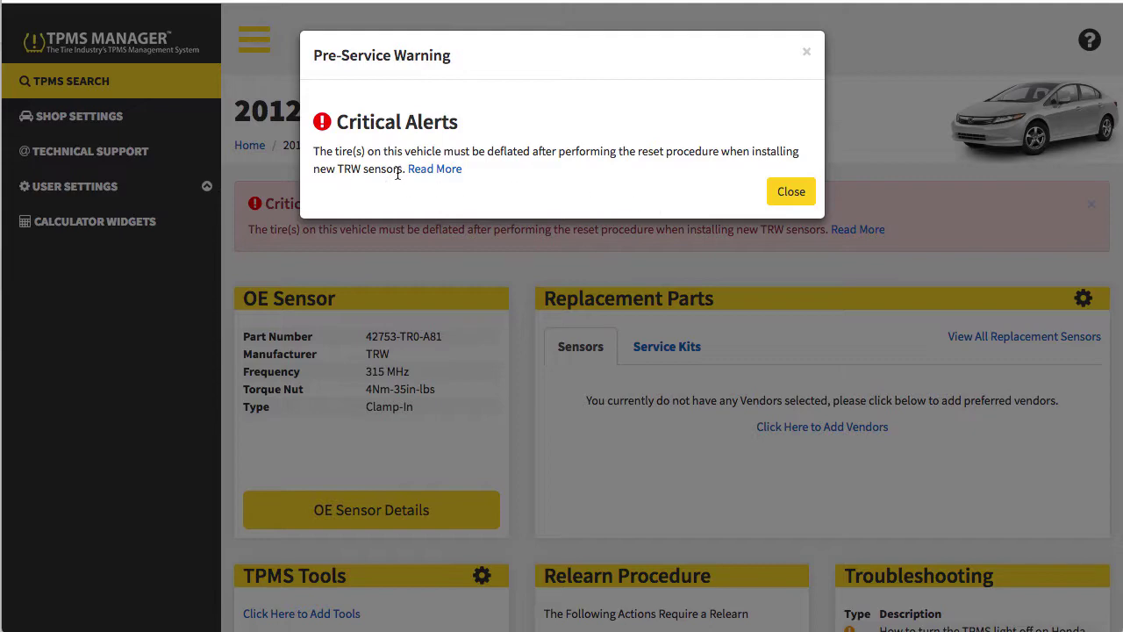
# Dismiss the pre-service warning, and read the relearn instructions for the 2012 Honda Civic
pyautogui.click(794, 191)
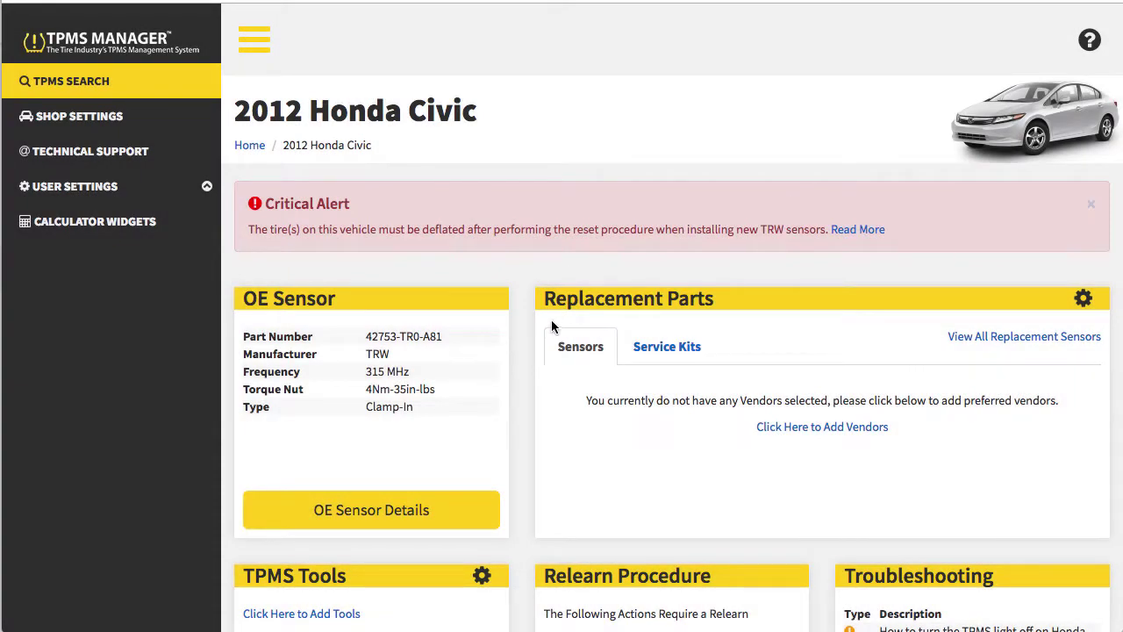
pyautogui.scroll(-4, 482, 392)
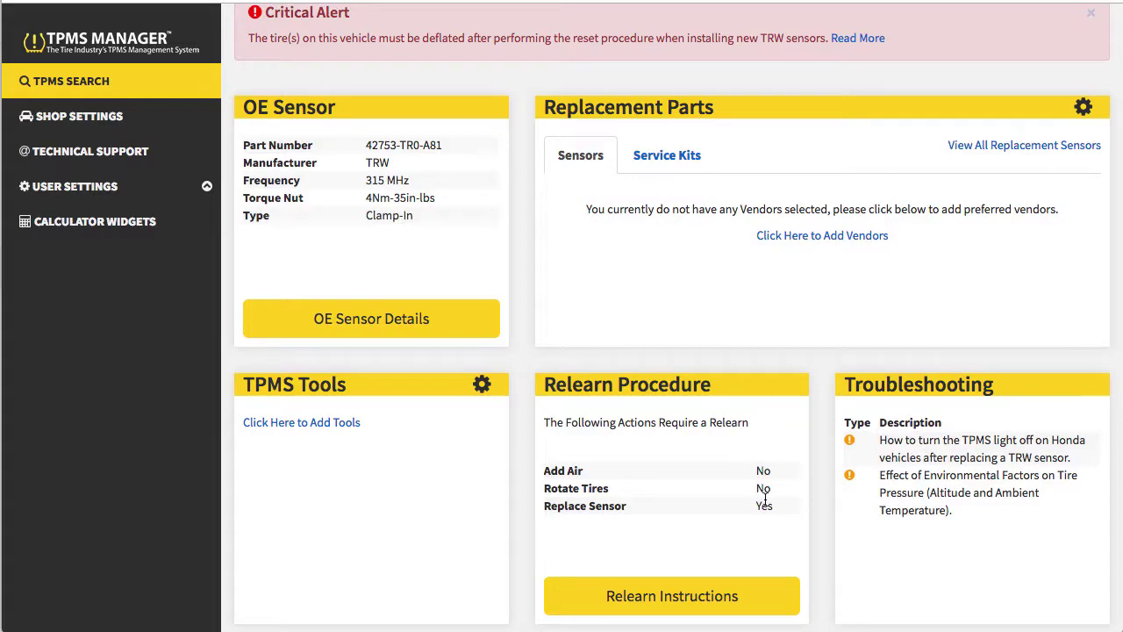
pyautogui.click(683, 607)
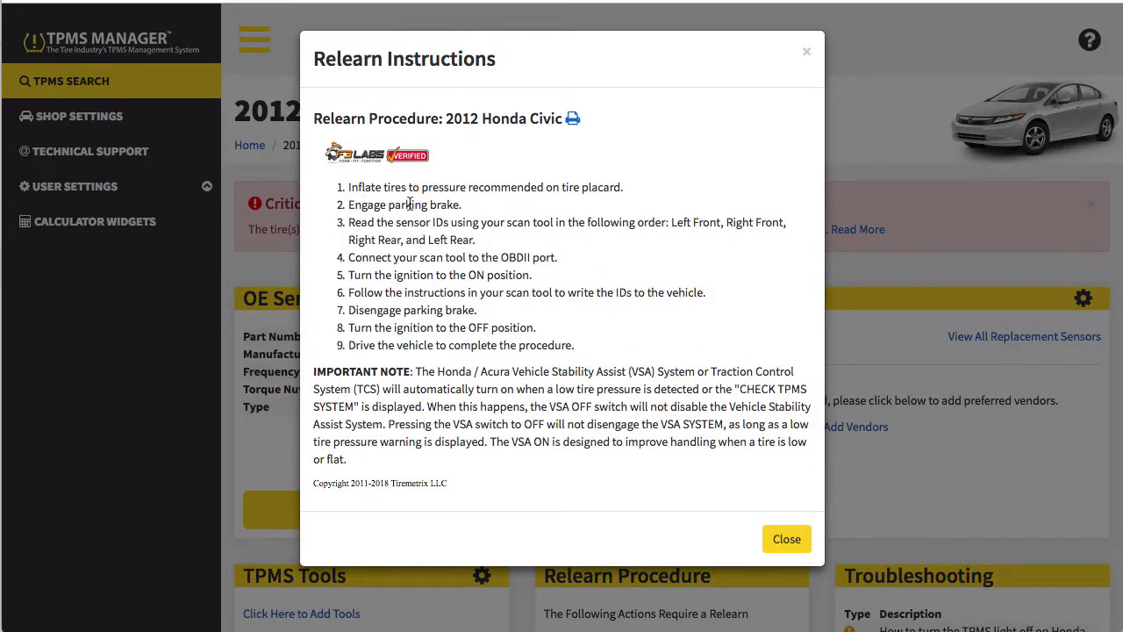
pyautogui.click(787, 539)
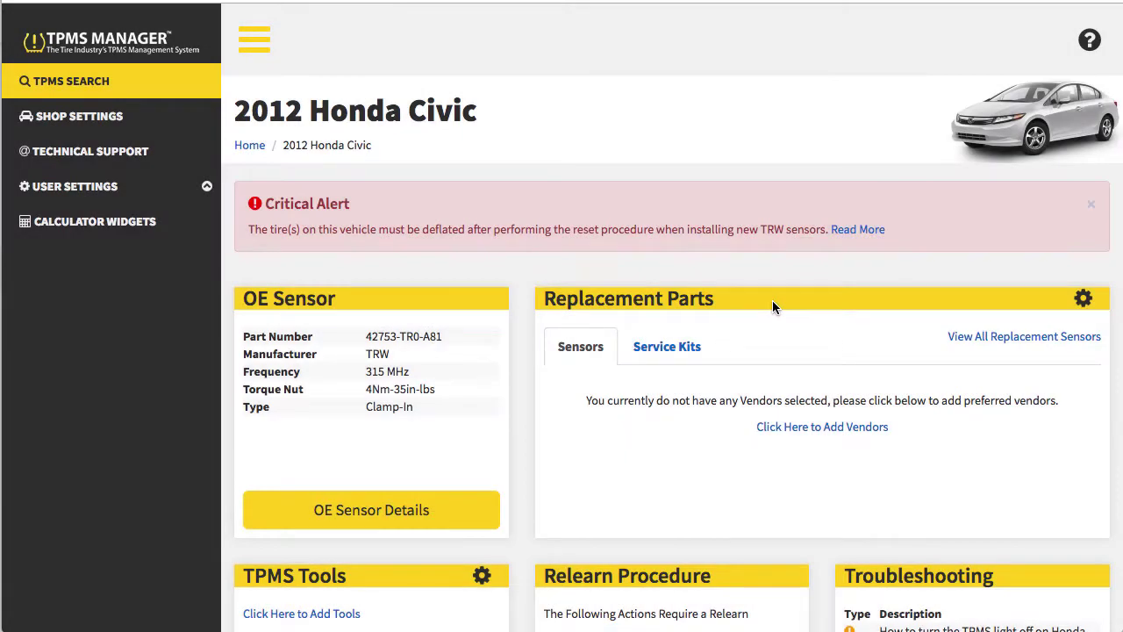